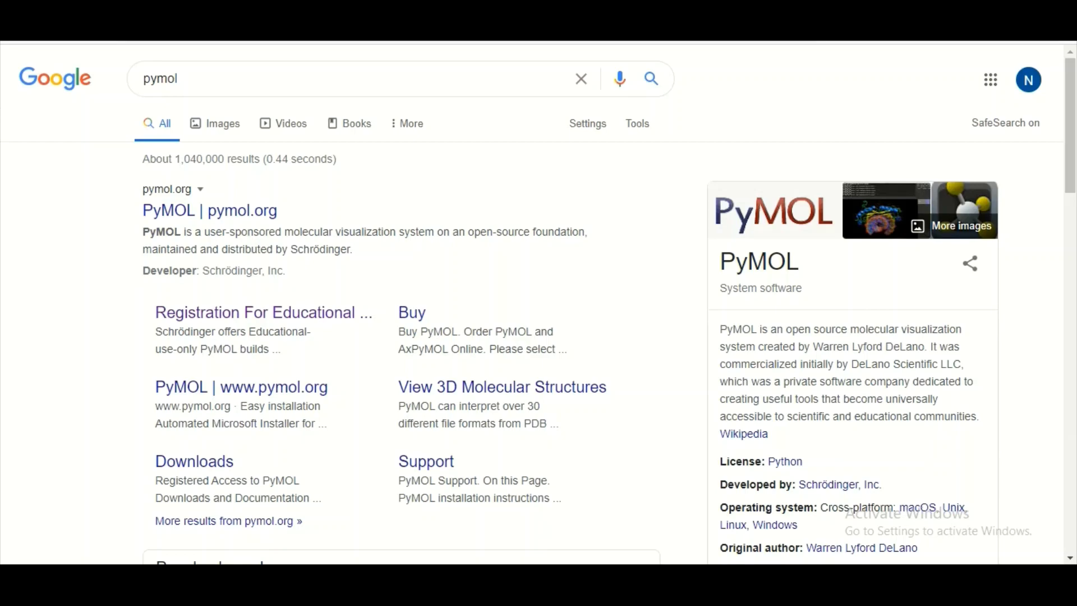
# Open the 'Registration For Educational-Use-Only PyMOL Builds' result from the pymol search.
pyautogui.click(251, 321)
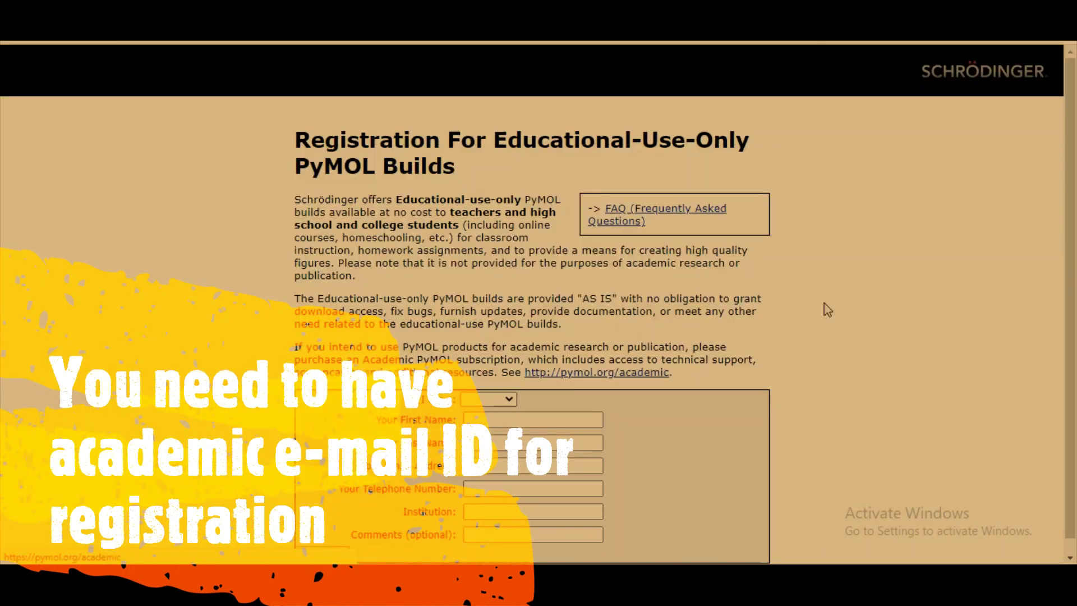
# Scroll through the educational-use registration form on pymol.org.
pyautogui.scroll(-1, 988, 235)
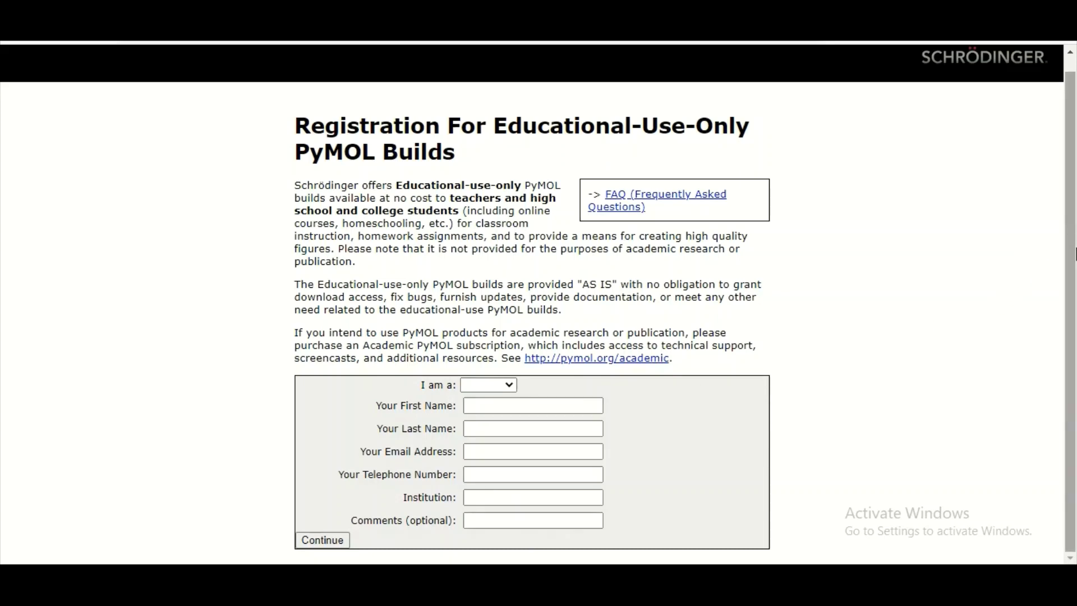
pyautogui.scroll(1, 1072, 311)
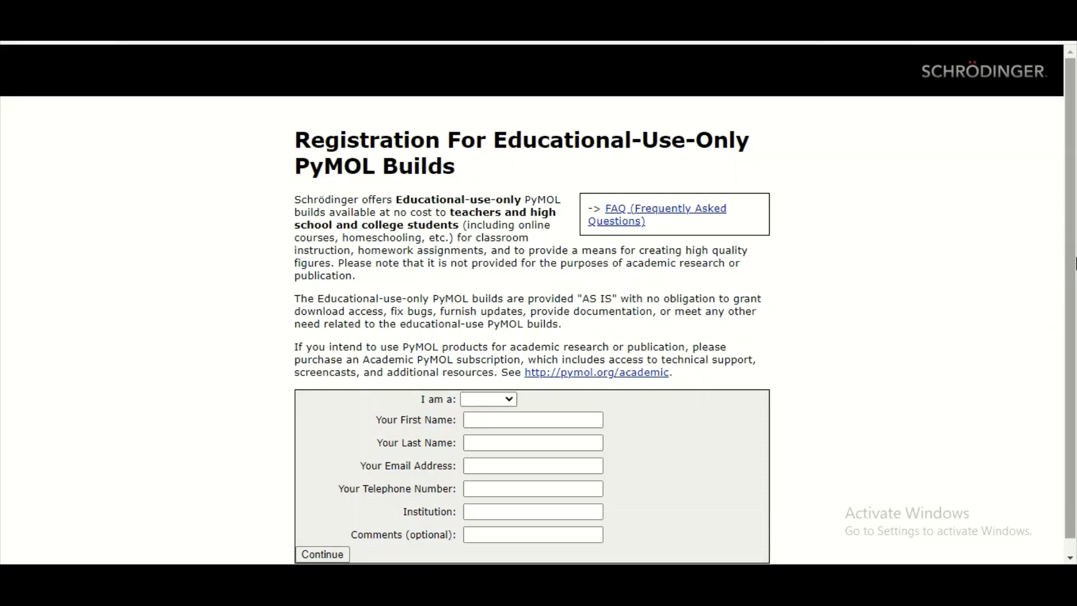
pyautogui.scroll(-1, 1071, 311)
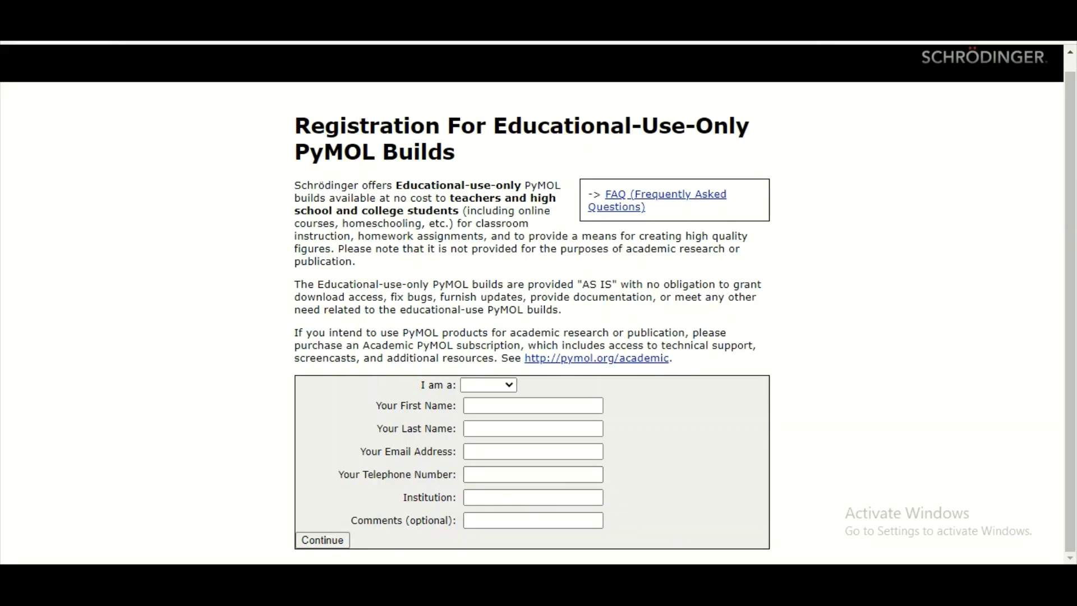
# Bring the Edu PyMOL viewer window to the front from the taskbar.
pyautogui.moveTo(371, 592)
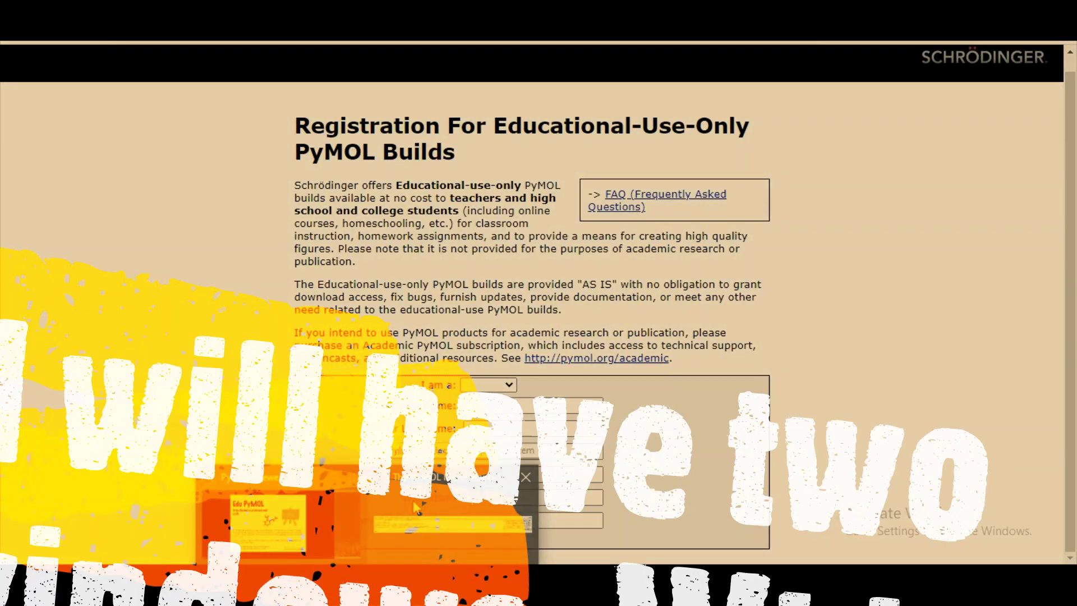
pyautogui.click(418, 508)
pyautogui.click(301, 512)
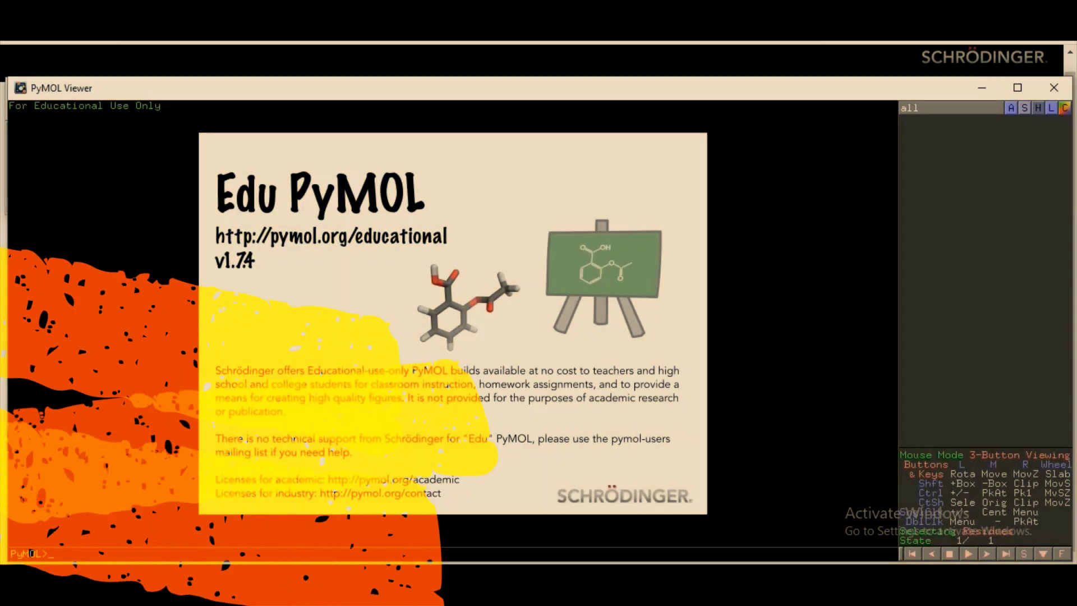
# Drag the PyMOL console window across the middle of the Edu PyMOL viewer.
pyautogui.moveTo(370, 592)
pyautogui.click(448, 511)
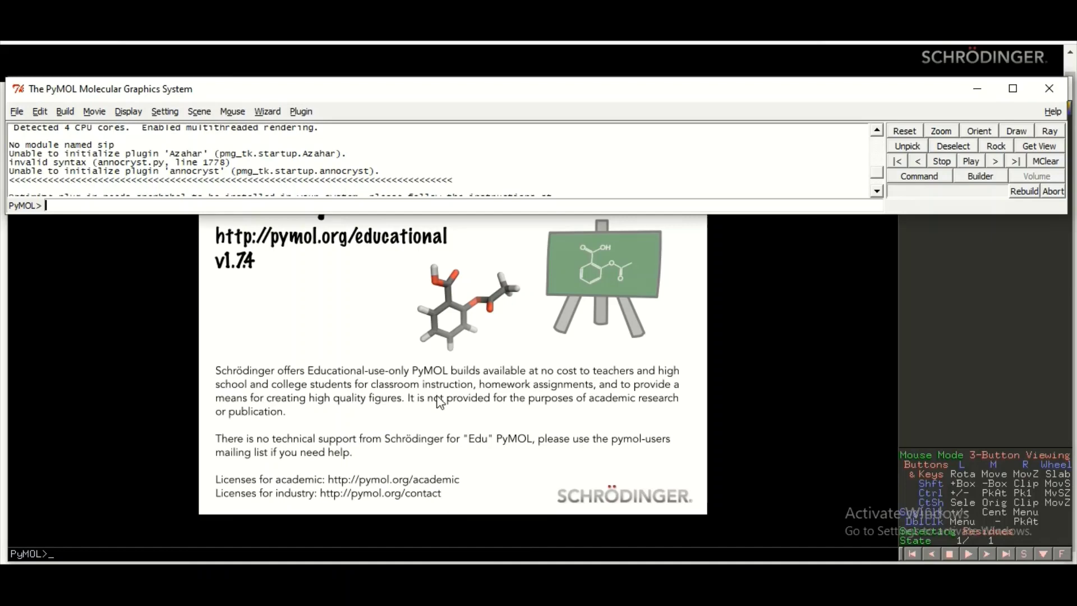
pyautogui.moveTo(256, 98); pyautogui.dragTo(352, 245)
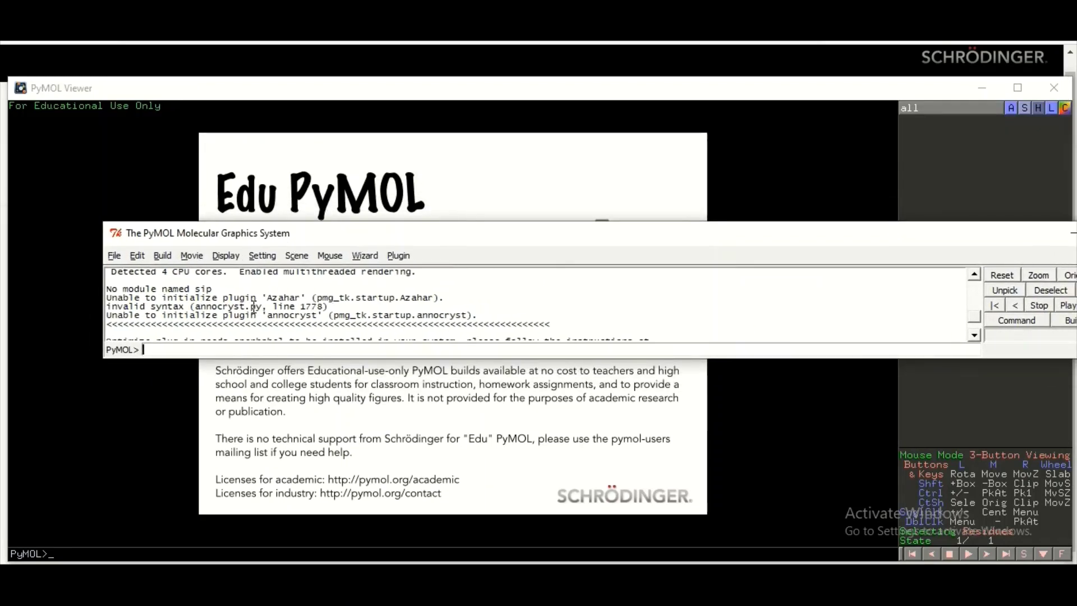
pyautogui.moveTo(287, 235); pyautogui.dragTo(331, 218)
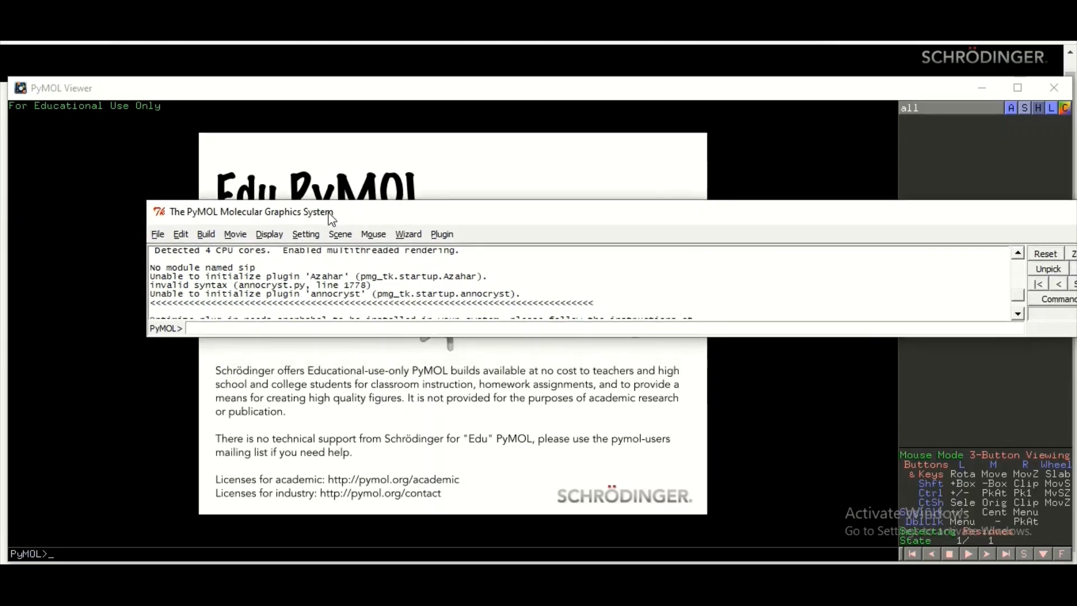
pyautogui.click(369, 102)
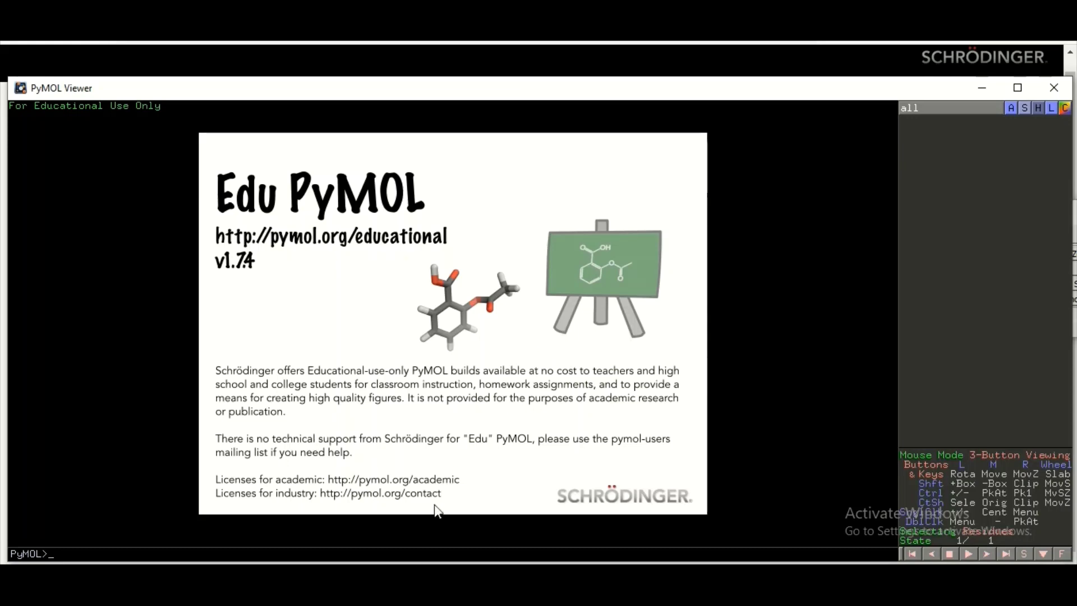
pyautogui.click(453, 505)
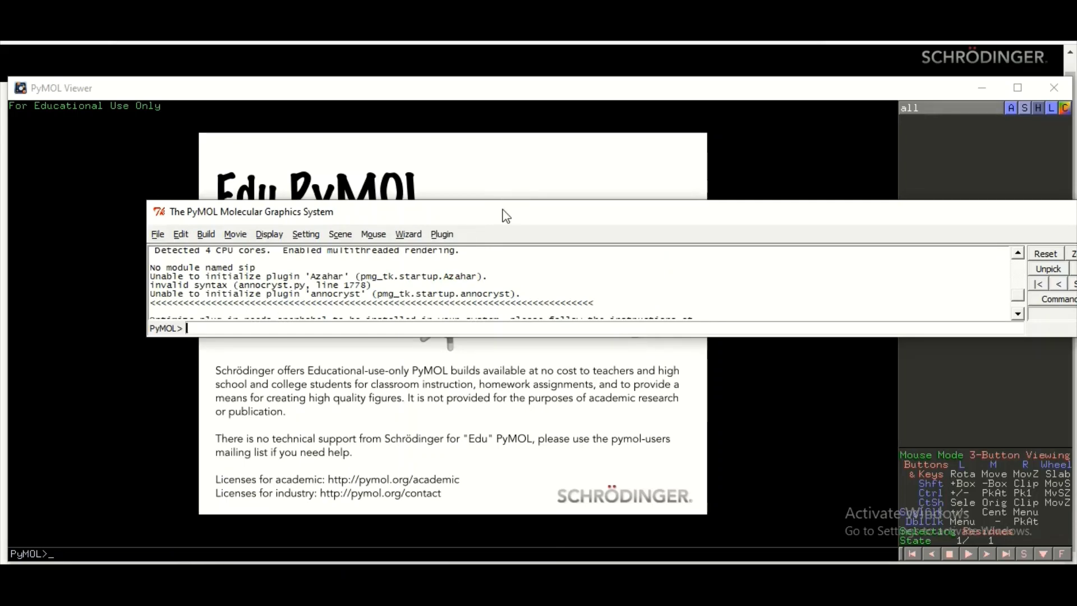
pyautogui.click(156, 235)
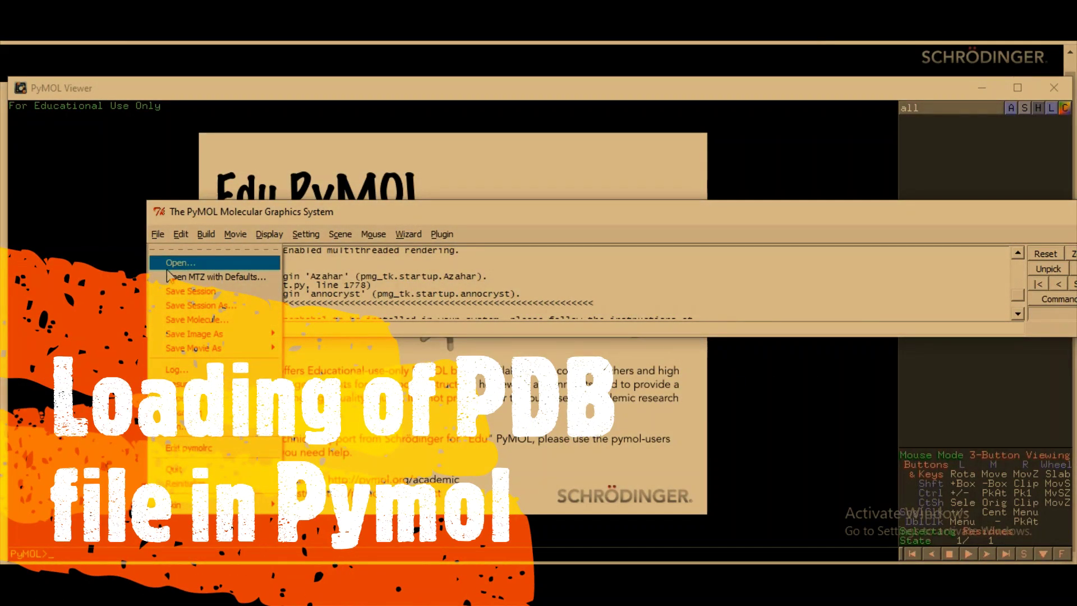
# Load model1 (1).pdb from This PC's Downloads folder via File > Open.
pyautogui.click(165, 266)
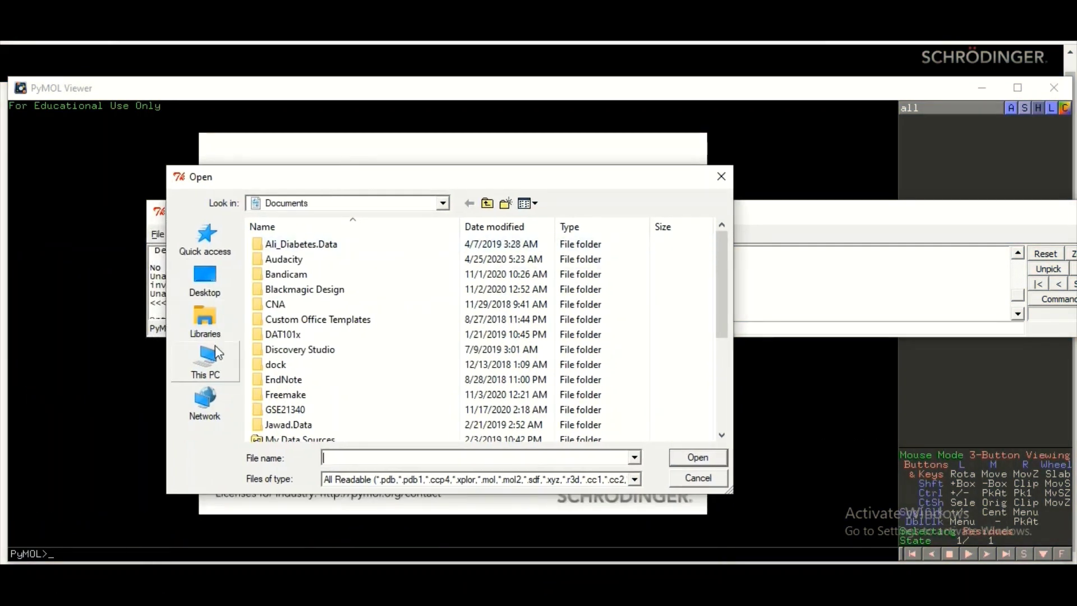
pyautogui.click(215, 365)
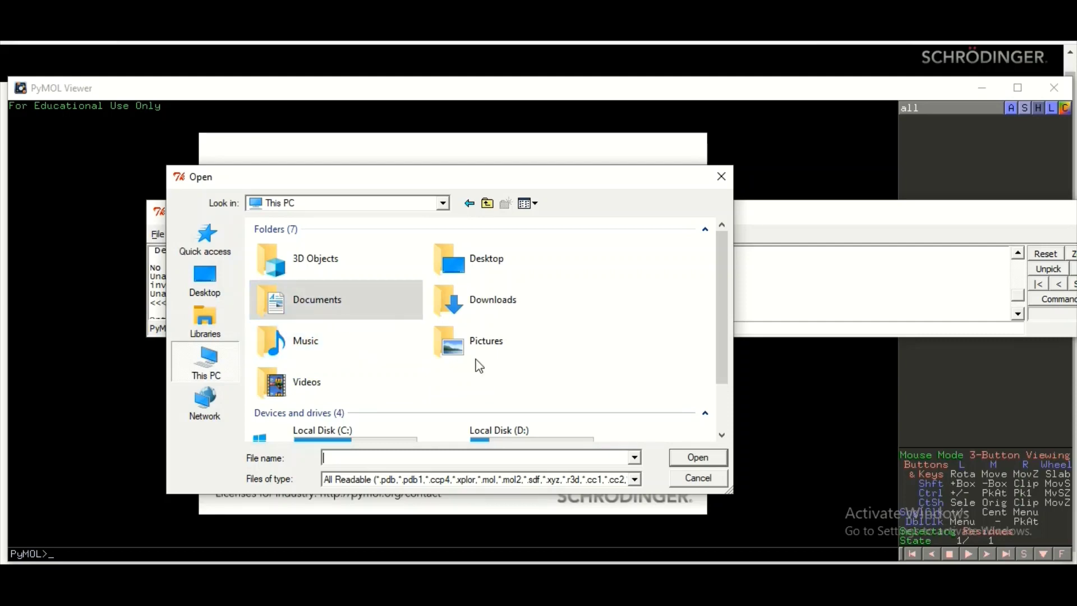
pyautogui.doubleClick(489, 298)
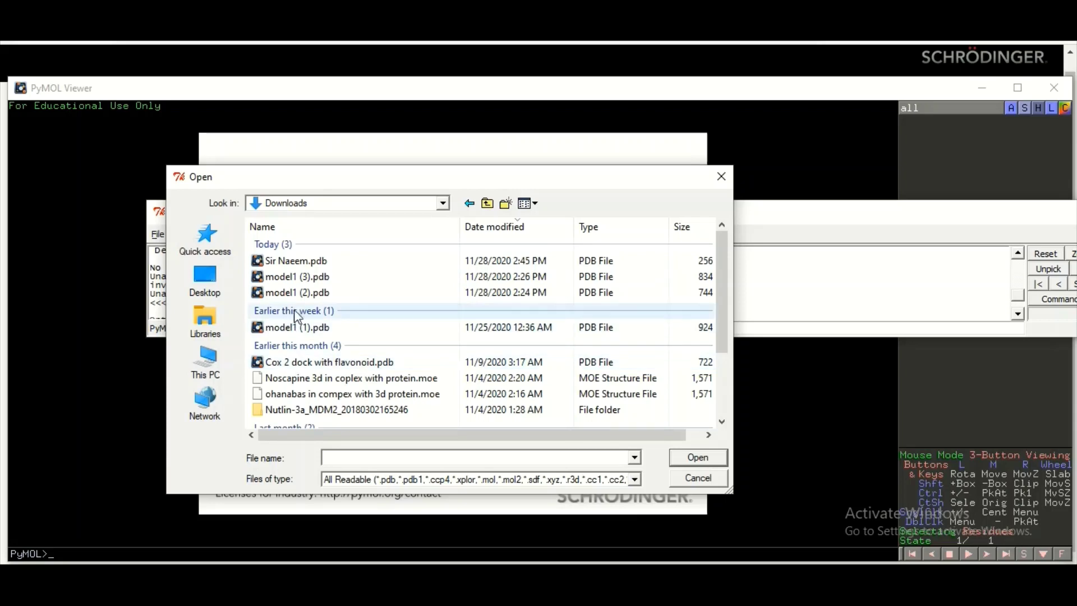
pyautogui.doubleClick(304, 327)
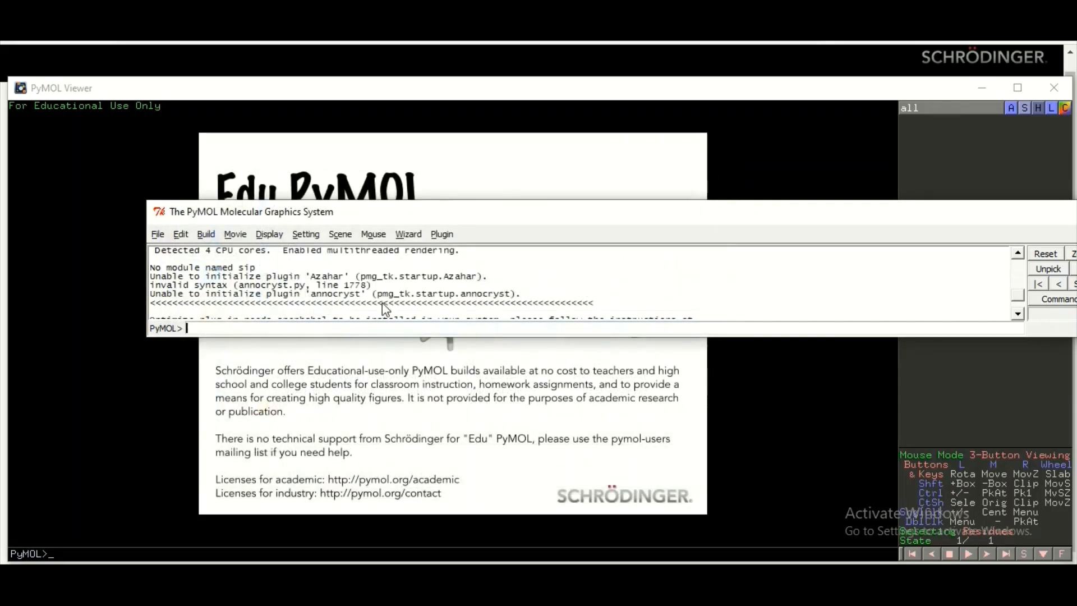
# Minimize the console and rotate the green wireframe protein to view its other sides.
pyautogui.moveTo(567, 219); pyautogui.dragTo(397, 210)
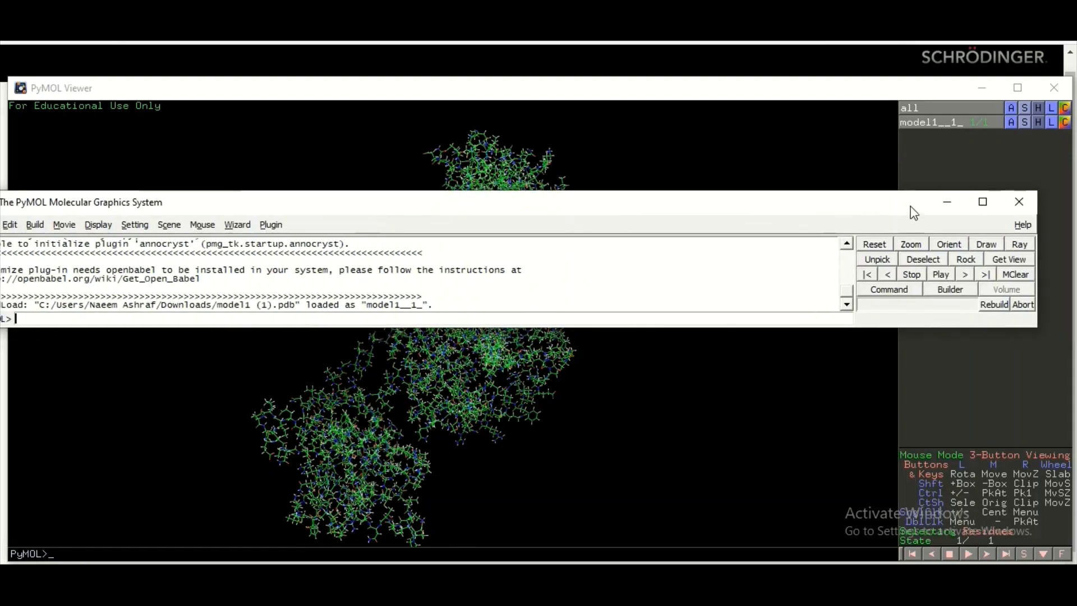
pyautogui.click(948, 201)
pyautogui.moveTo(634, 402); pyautogui.dragTo(426, 315)
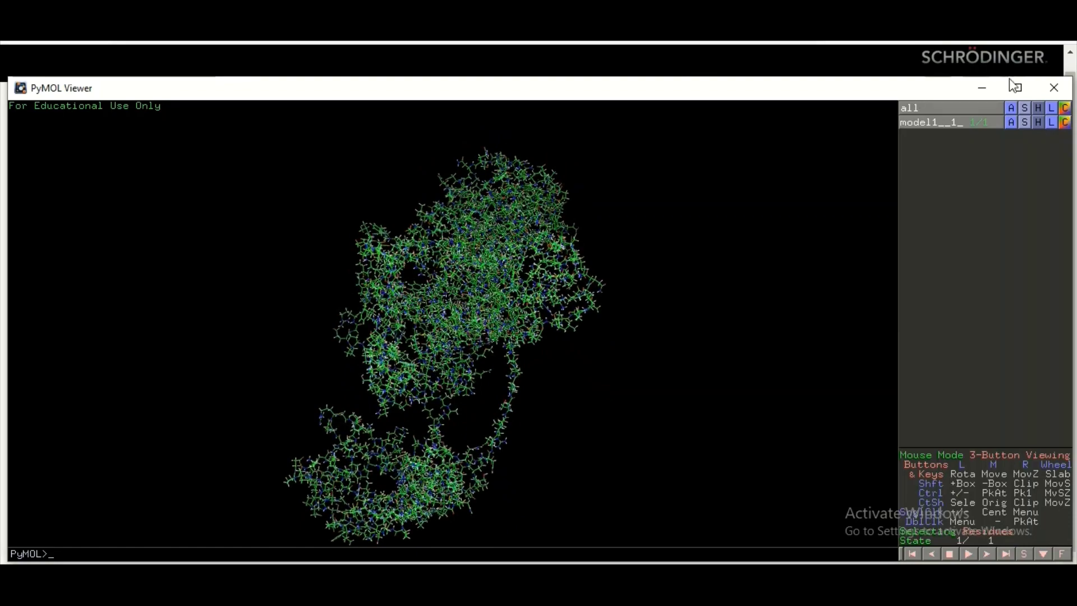
pyautogui.moveTo(429, 384); pyautogui.dragTo(418, 316)
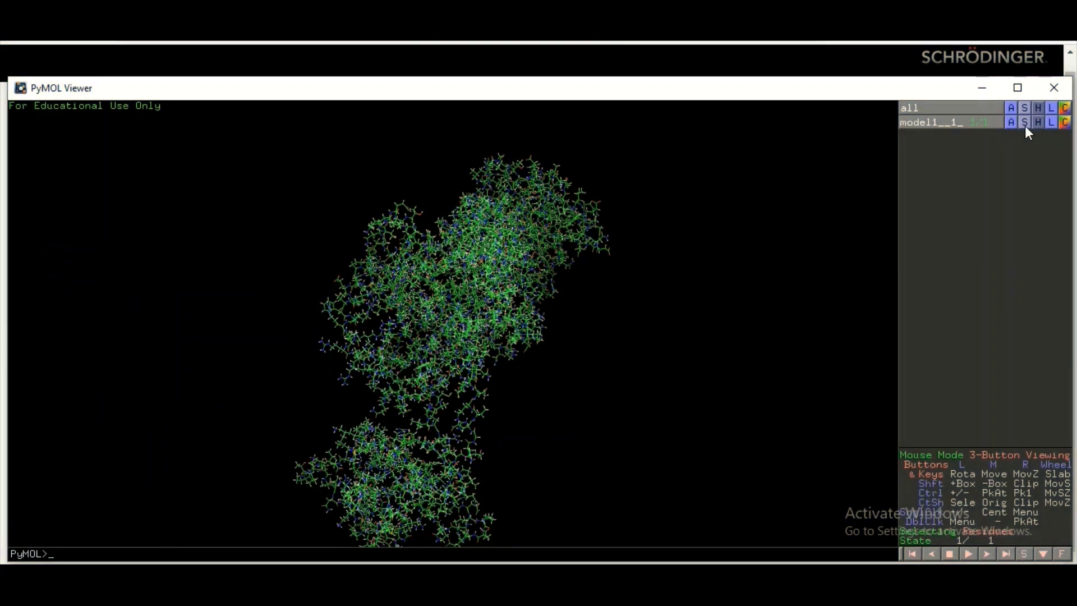
pyautogui.moveTo(575, 273); pyautogui.dragTo(510, 392)
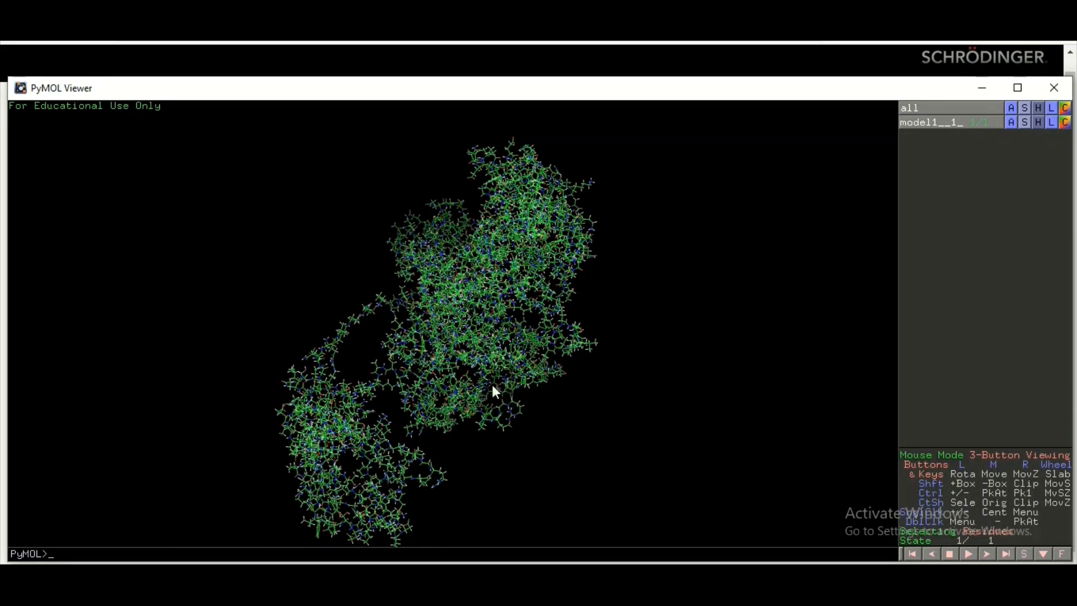
pyautogui.moveTo(462, 331); pyautogui.dragTo(433, 337)
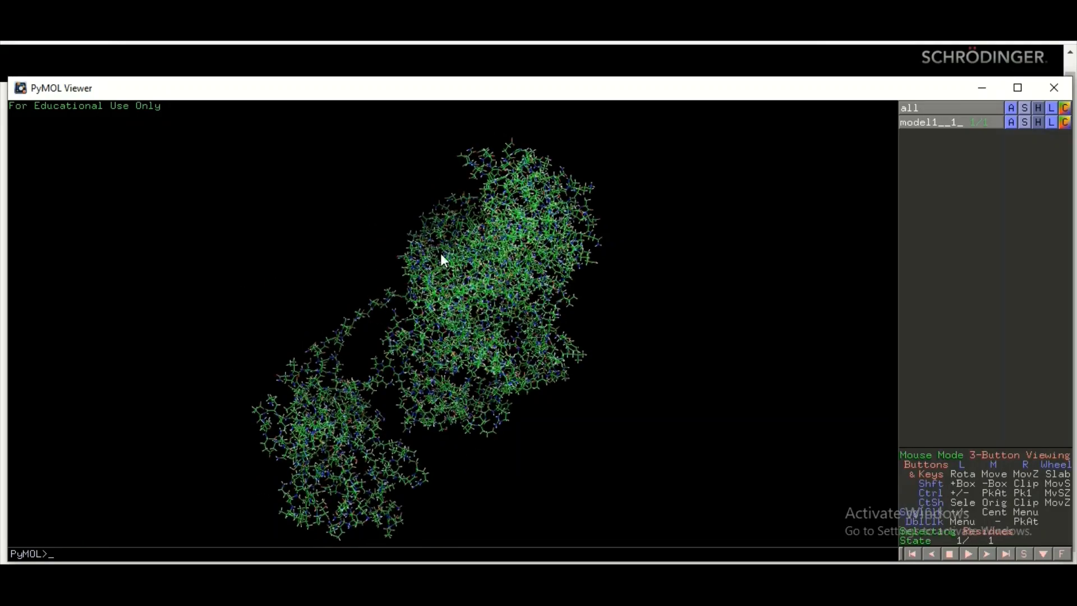
pyautogui.moveTo(507, 307); pyautogui.dragTo(424, 357)
pyautogui.moveTo(599, 349); pyautogui.dragTo(475, 334)
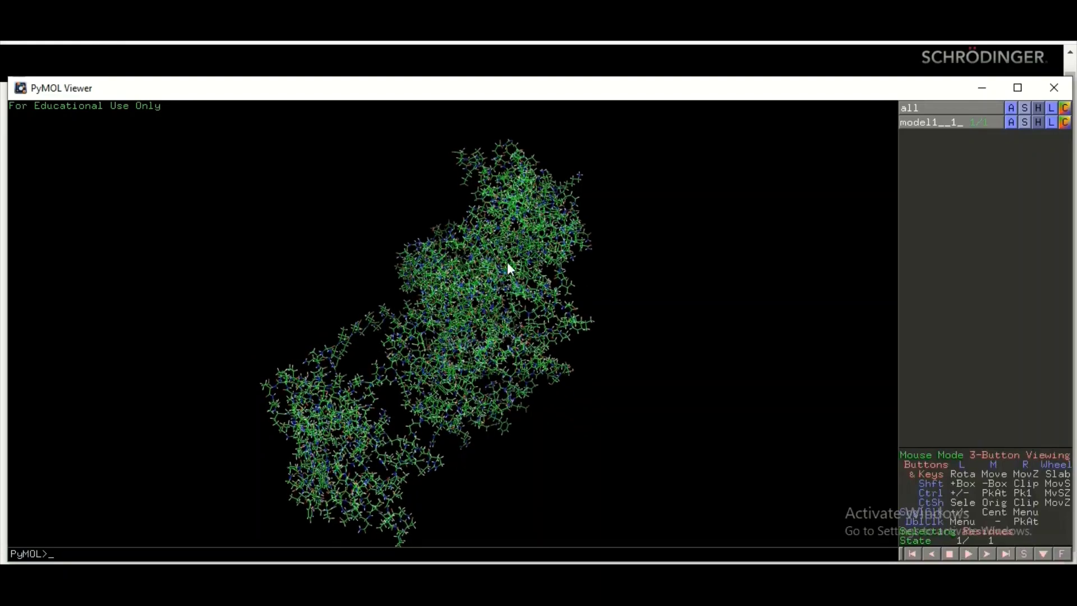
# Turn the protein upright and zoom in to expose its separate lower lobe.
pyautogui.keyDown('ctrl'); pyautogui.middleClick(526, 343); pyautogui.keyUp('ctrl')
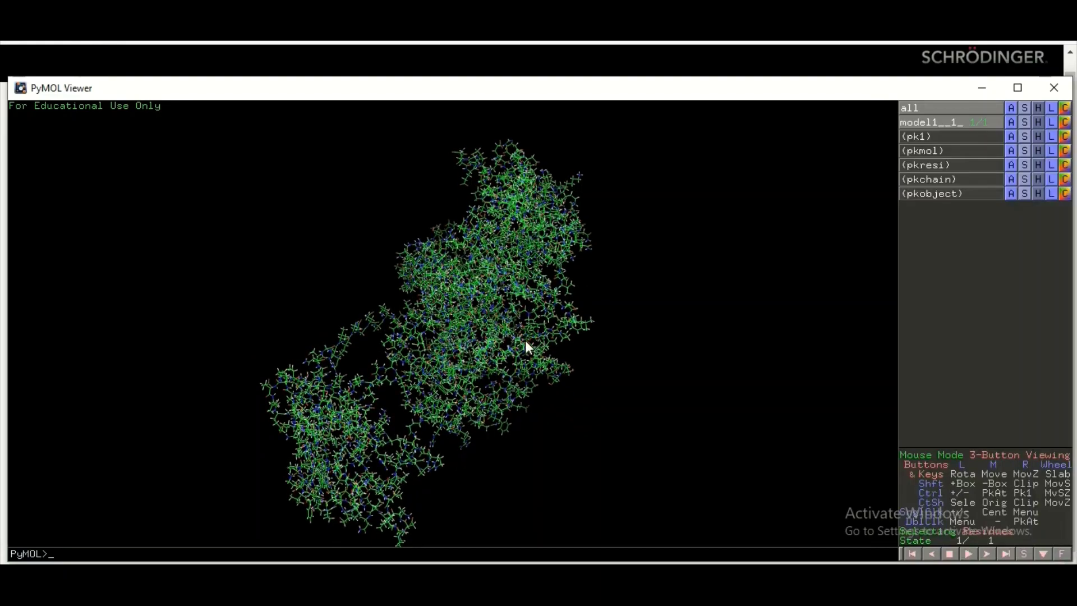
pyautogui.moveTo(514, 302); pyautogui.dragTo(483, 339)
pyautogui.moveTo(483, 339); pyautogui.dragTo(543, 231, button='right')
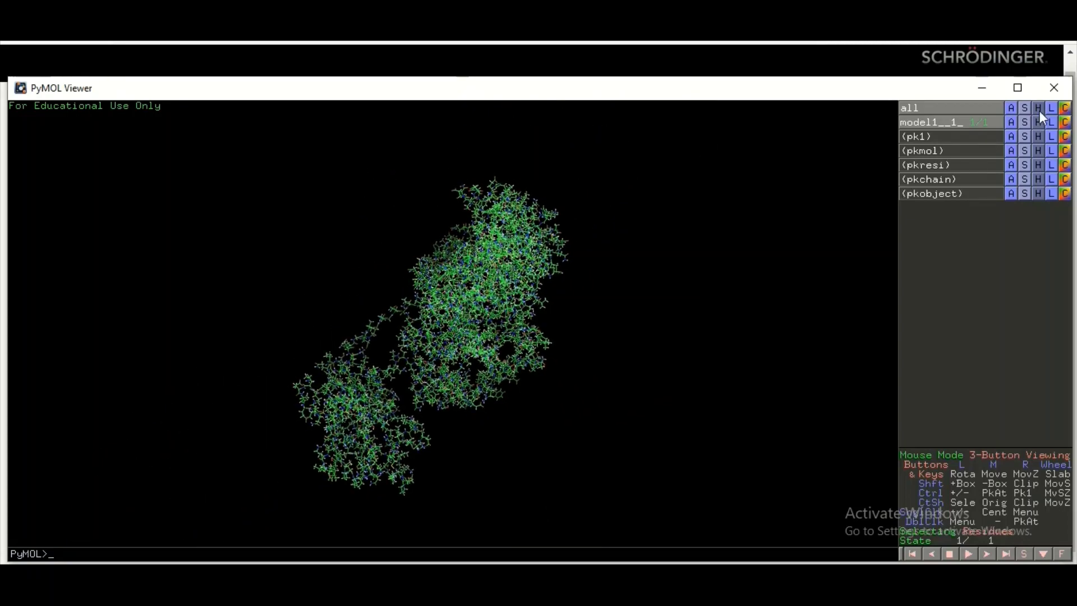
pyautogui.click(942, 133)
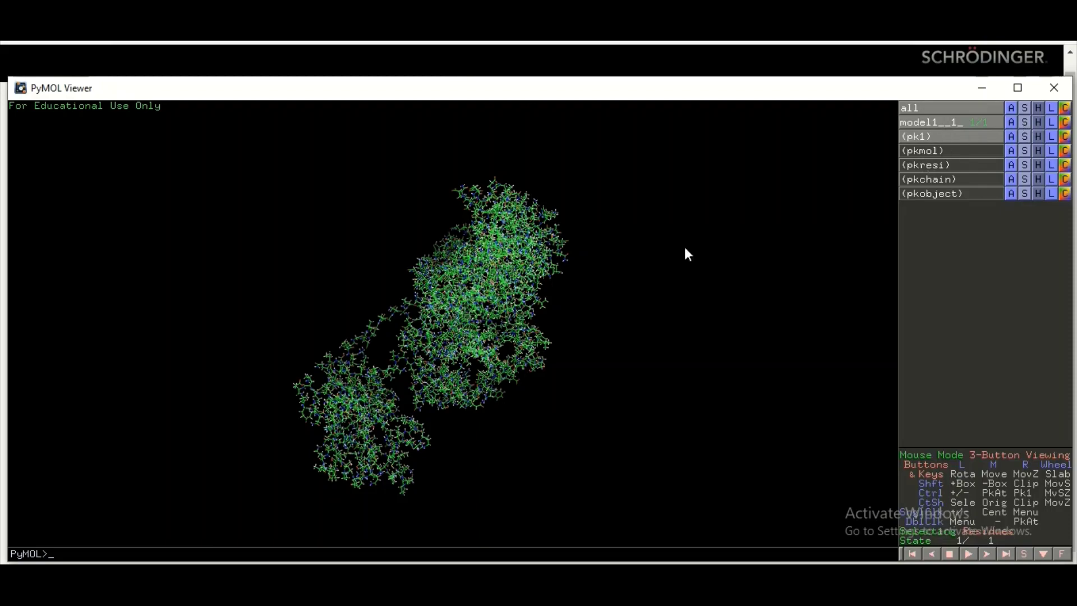
pyautogui.moveTo(429, 384); pyautogui.dragTo(503, 354)
pyautogui.moveTo(503, 353); pyautogui.dragTo(495, 385, button='right')
pyautogui.moveTo(495, 385); pyautogui.dragTo(469, 334)
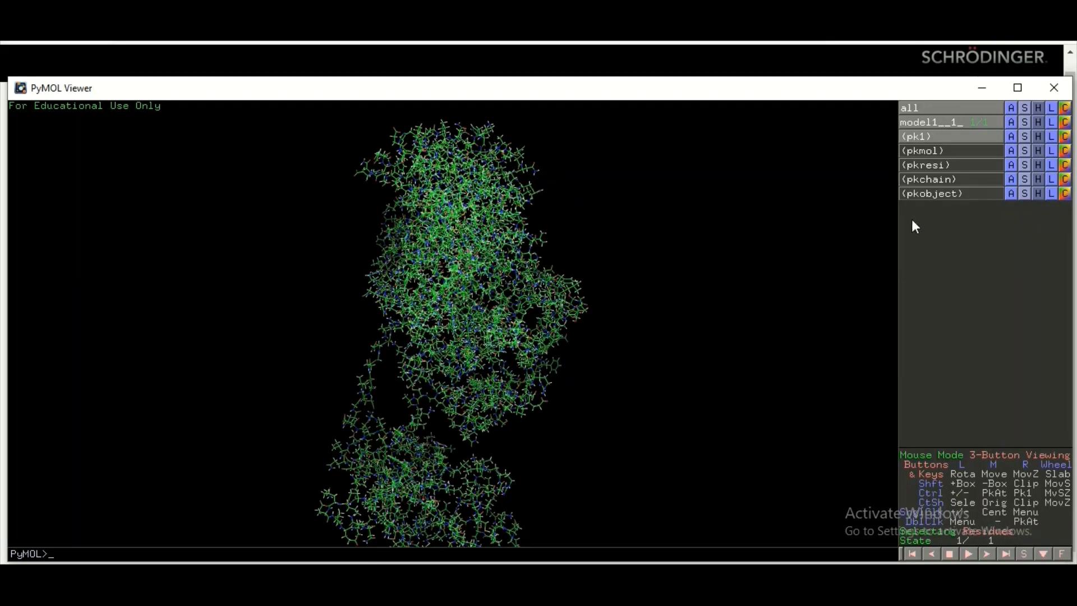
pyautogui.moveTo(421, 385); pyautogui.dragTo(440, 348)
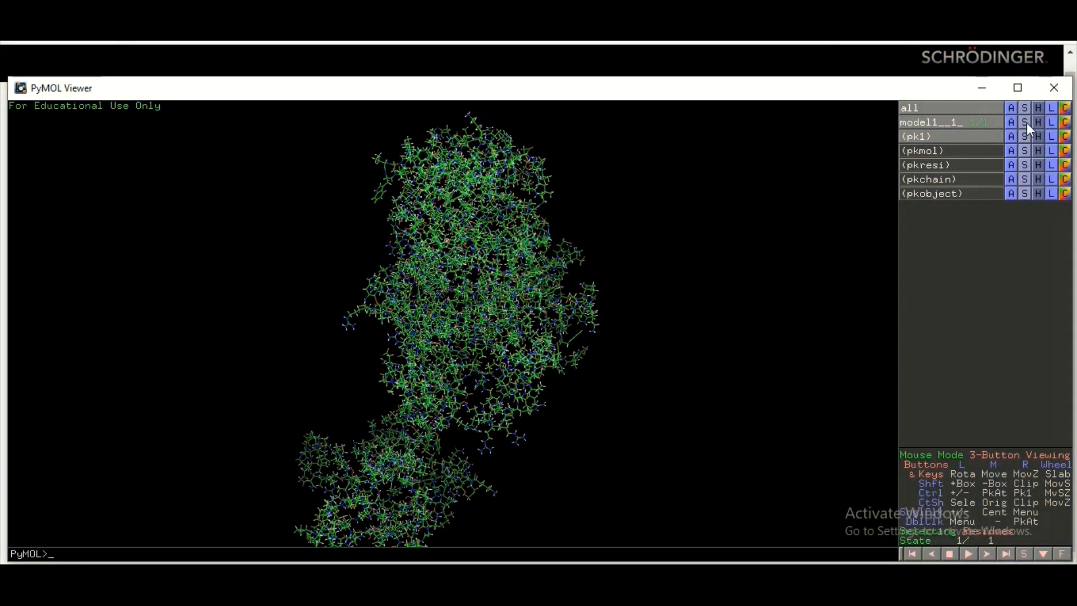
# Redraw model1 as sticks and rotate the stick model to inspect it.
pyautogui.click(1025, 122)
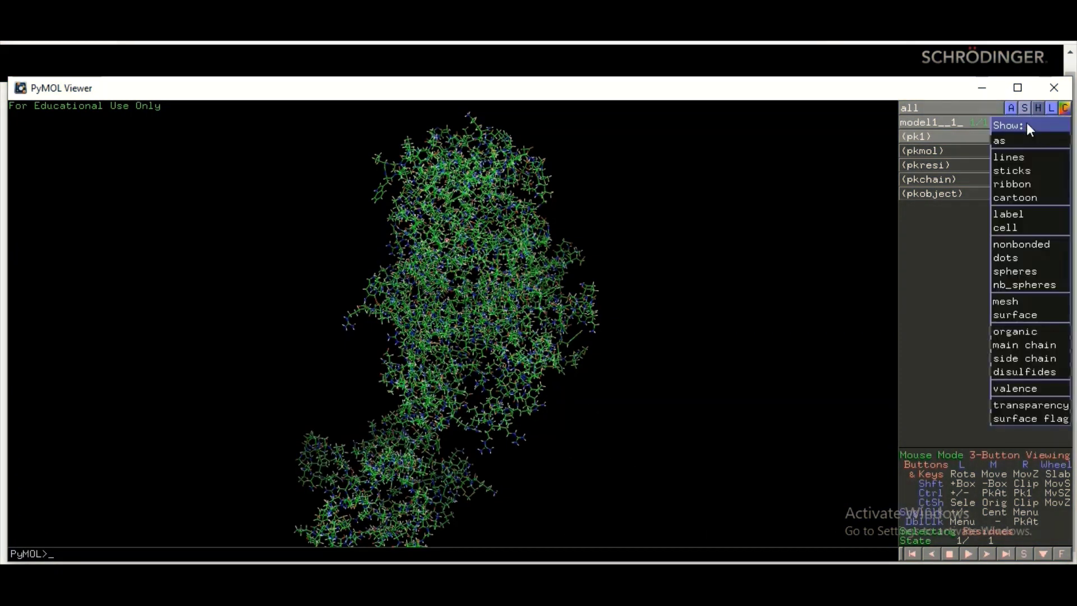
pyautogui.moveTo(1032, 141)
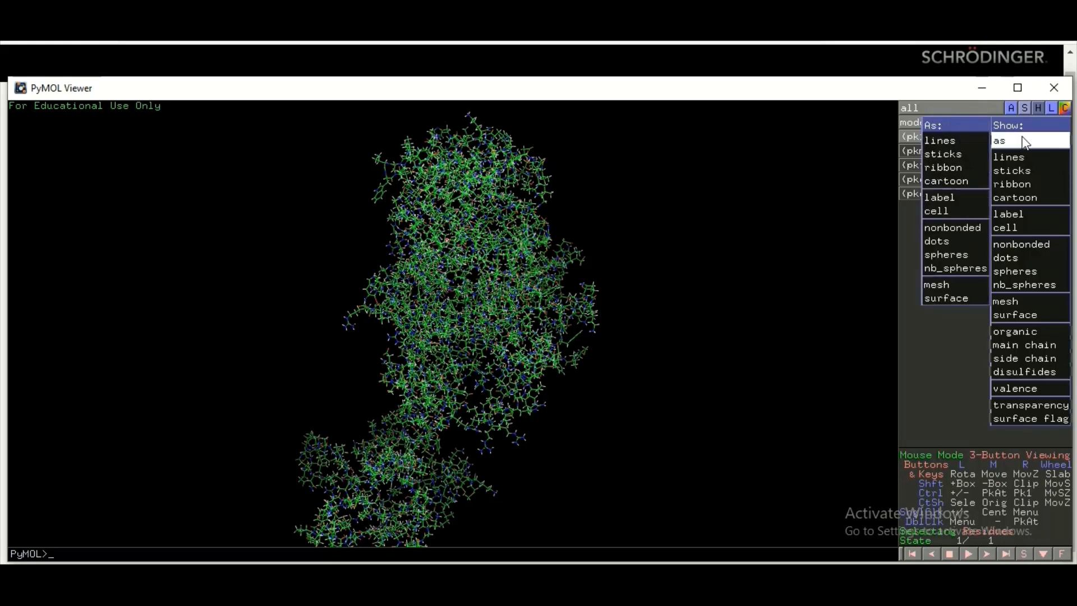
pyautogui.click(951, 158)
pyautogui.moveTo(549, 306)
pyautogui.mouseDown()
pyautogui.moveTo(588, 306)
pyautogui.moveTo(444, 306)
pyautogui.moveTo(447, 319)
pyautogui.moveTo(485, 327)
pyautogui.moveTo(373, 320)
pyautogui.mouseUp()
pyautogui.moveTo(507, 341); pyautogui.dragTo(448, 342)
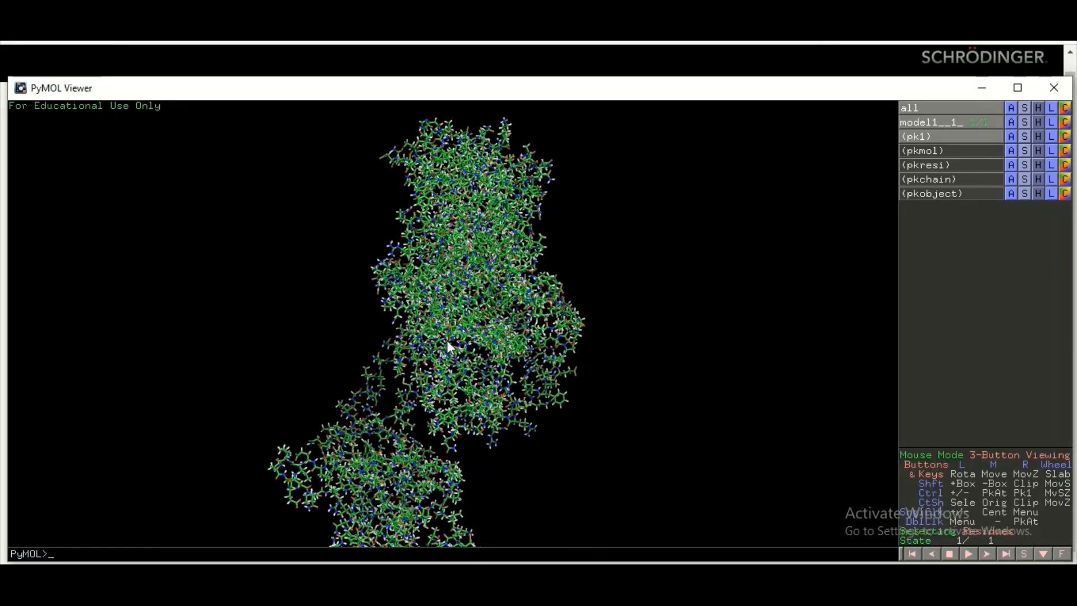
pyautogui.moveTo(551, 358)
pyautogui.mouseDown()
pyautogui.moveTo(396, 342)
pyautogui.moveTo(419, 337)
pyautogui.moveTo(419, 346)
pyautogui.moveTo(436, 325)
pyautogui.moveTo(450, 339)
pyautogui.moveTo(441, 356)
pyautogui.mouseUp()
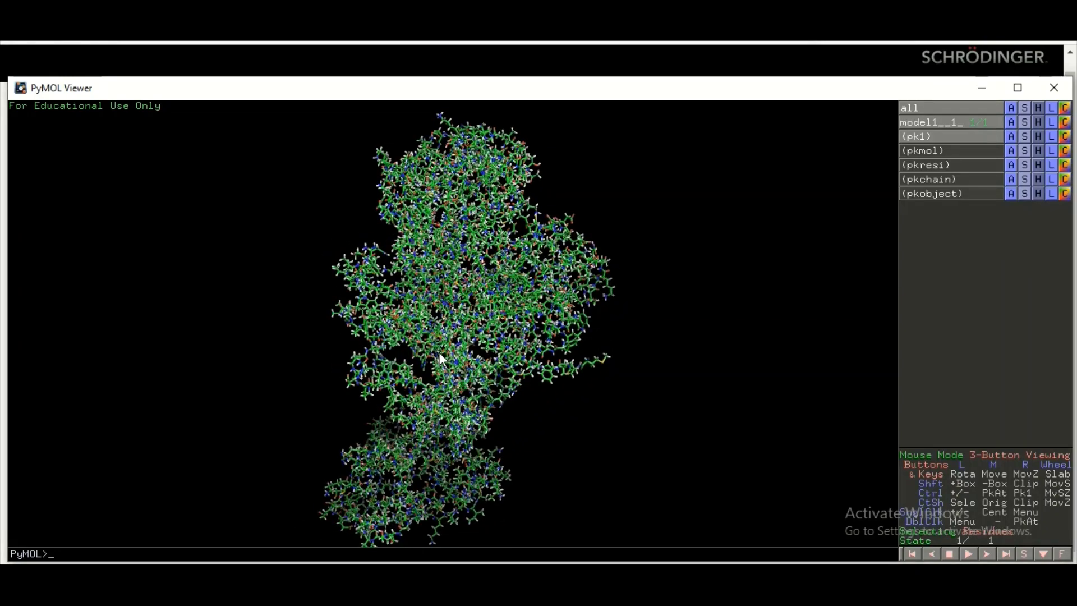
pyautogui.click(1025, 122)
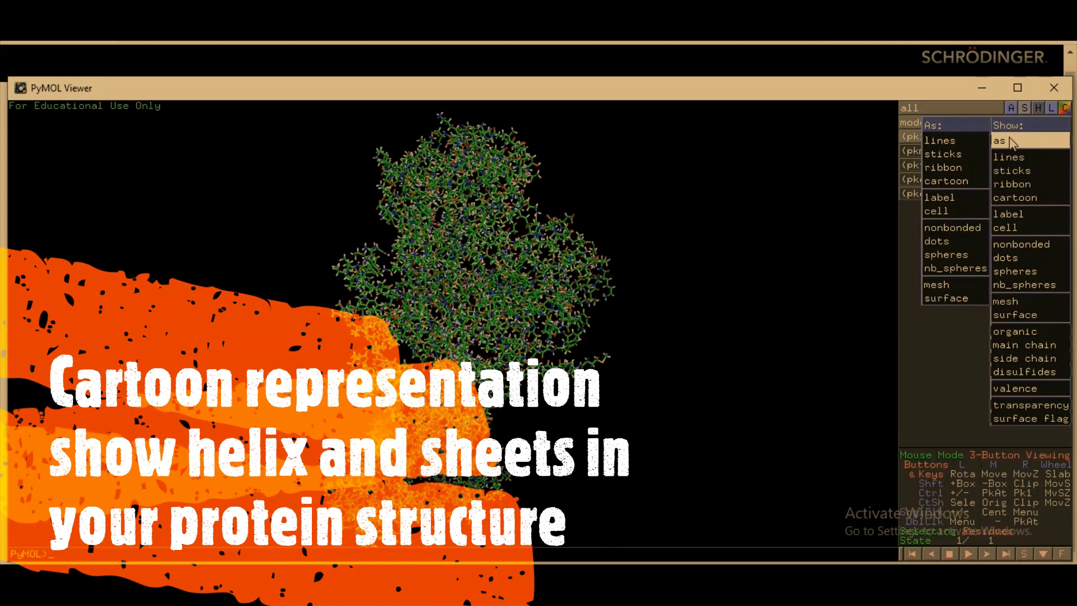
# Switch model1 to a green cartoon and rotate it to show helices and sheets.
pyautogui.click(946, 182)
pyautogui.moveTo(483, 309); pyautogui.dragTo(341, 355)
pyautogui.moveTo(353, 247); pyautogui.dragTo(393, 306)
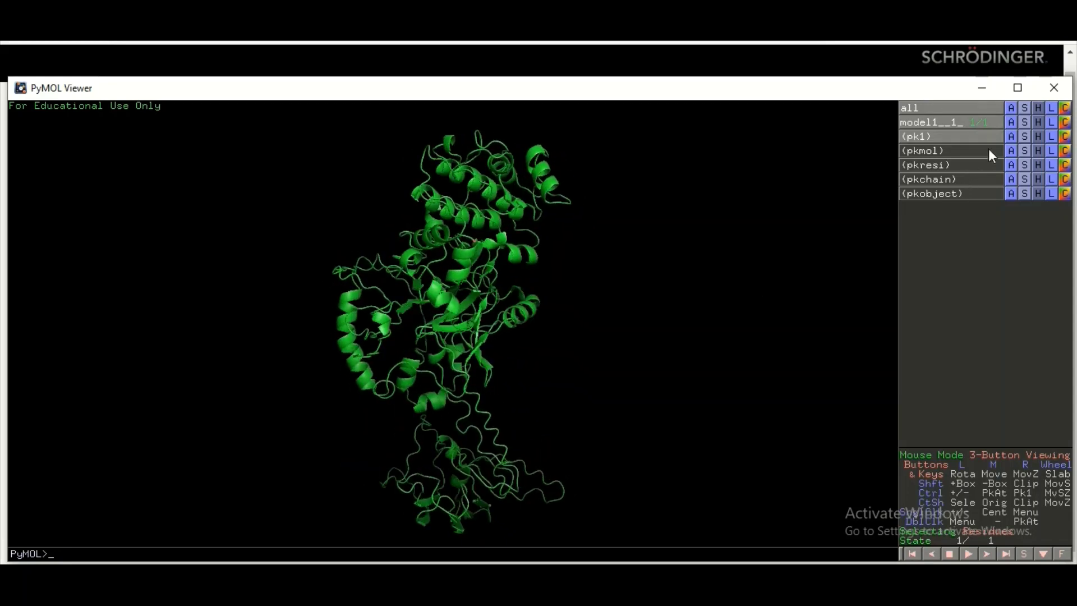
# Show model1 as a thin green ribbon and rotate it to reveal the lower lobe.
pyautogui.click(1027, 124)
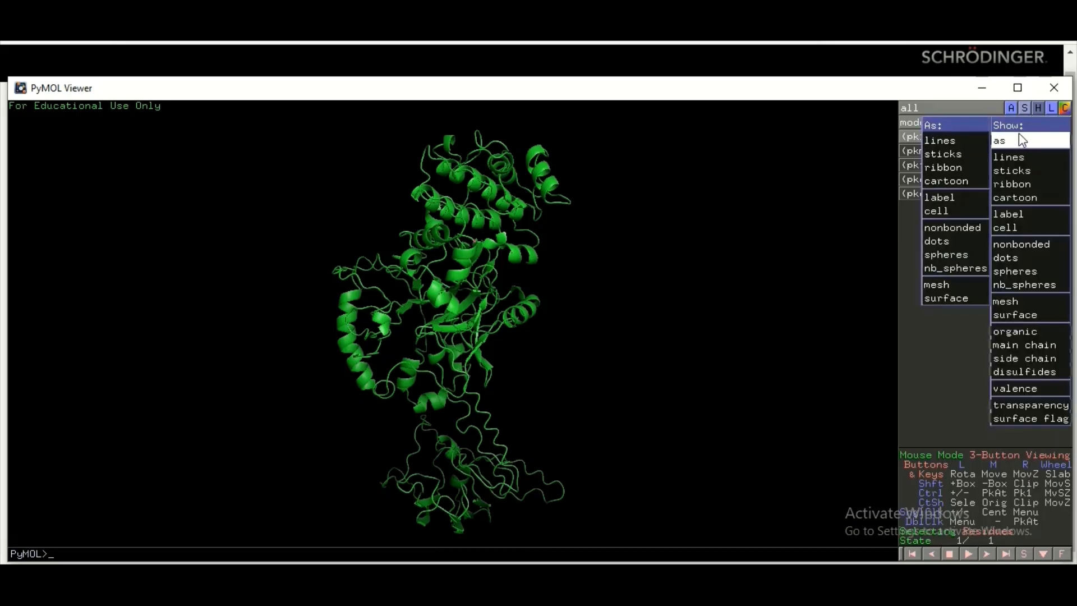
pyautogui.click(944, 167)
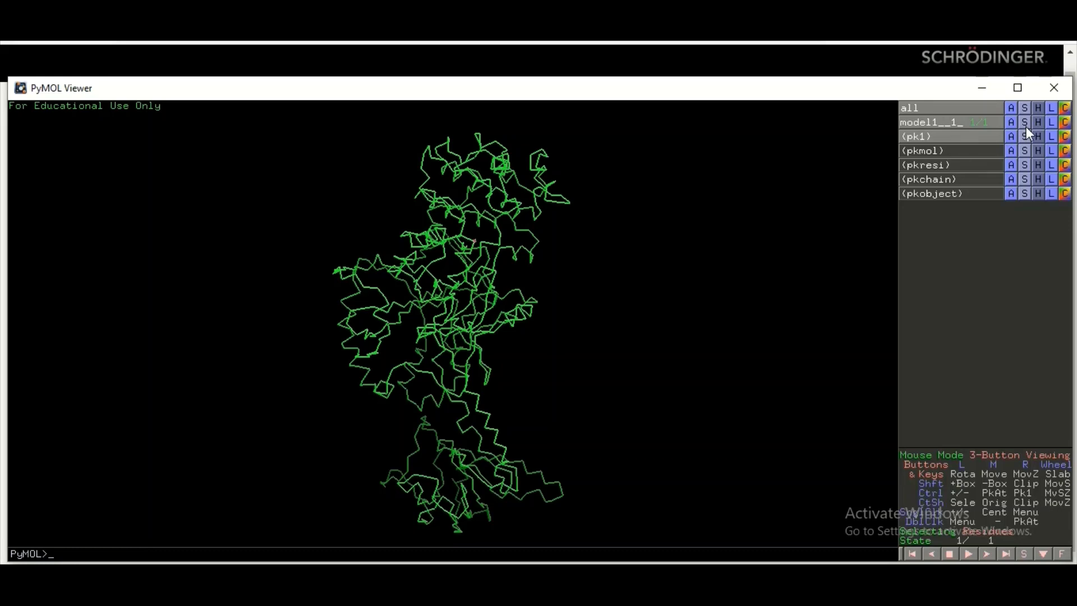
pyautogui.moveTo(567, 339); pyautogui.dragTo(434, 281)
pyautogui.moveTo(635, 402); pyautogui.dragTo(463, 318)
pyautogui.moveTo(426, 399); pyautogui.dragTo(446, 382)
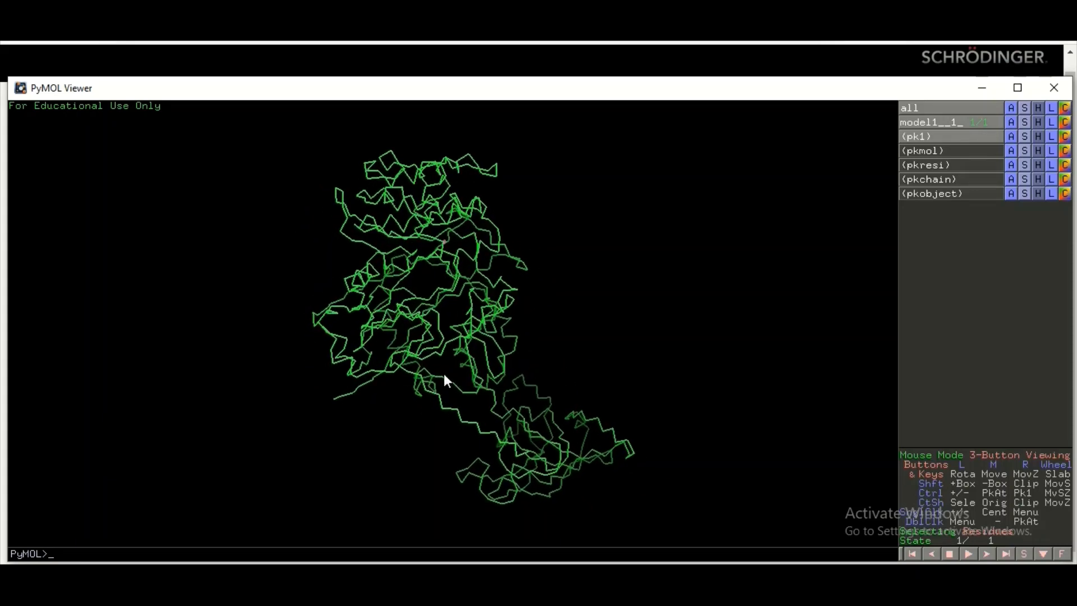
pyautogui.moveTo(366, 326); pyautogui.dragTo(407, 306)
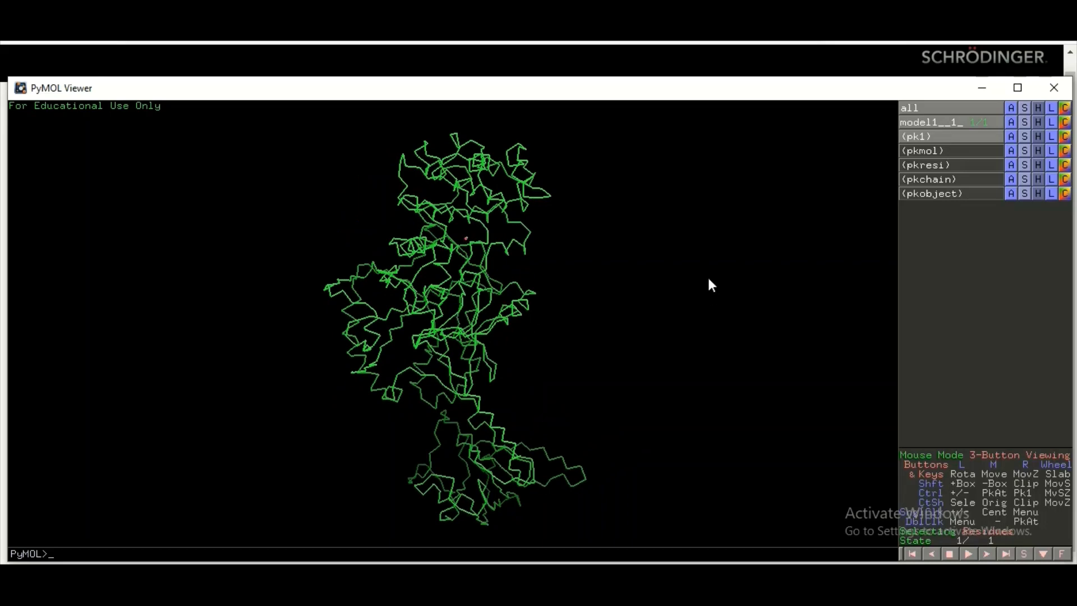
pyautogui.click(1028, 124)
pyautogui.moveTo(1028, 141)
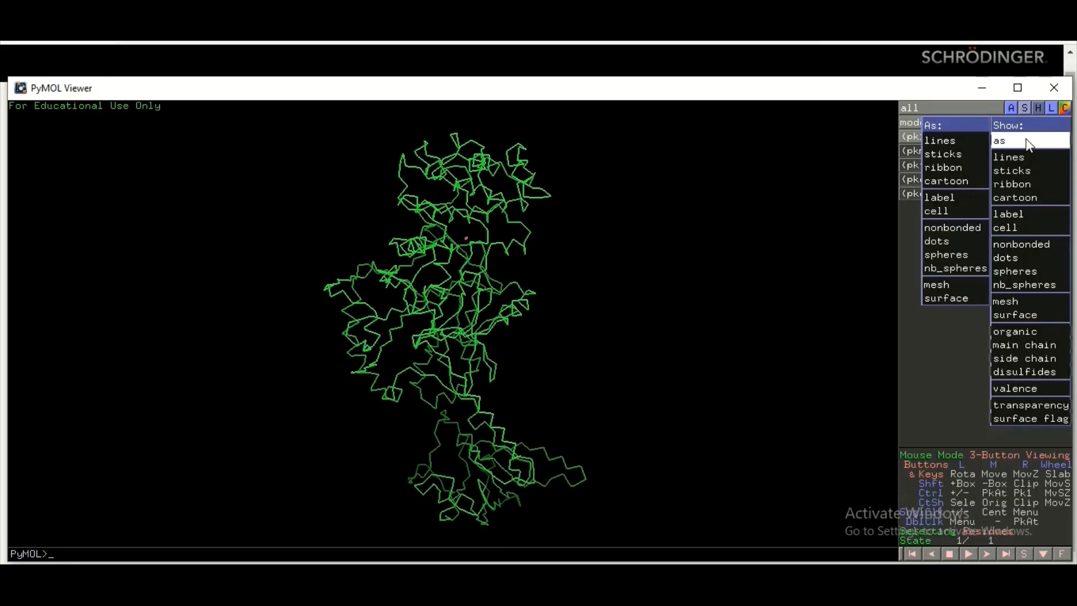
# Render model1 as element-coloured spheres and rotate the space-filling model.
pyautogui.click(954, 254)
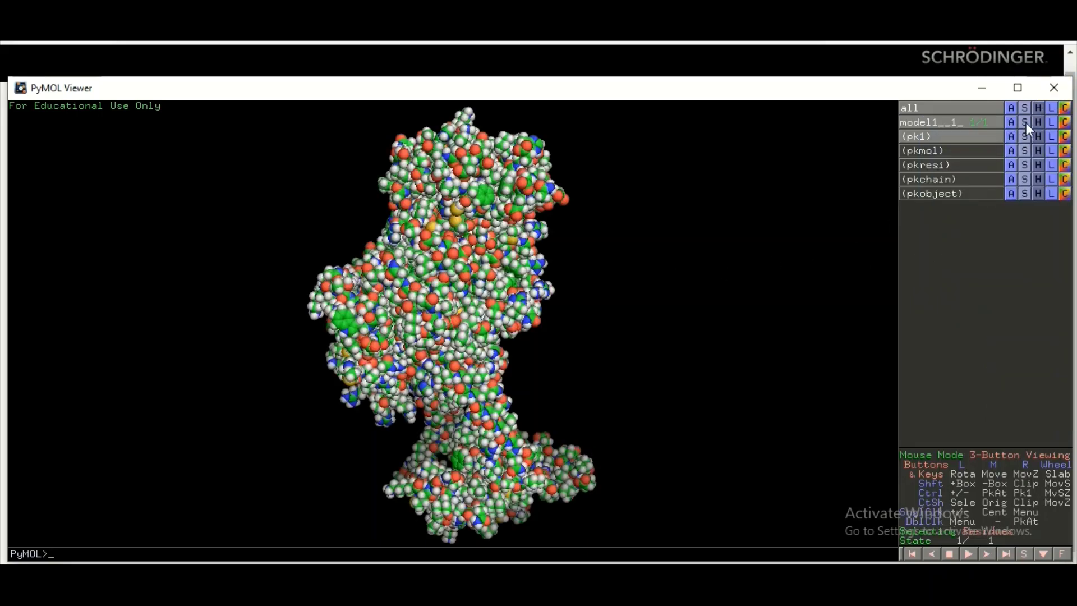
pyautogui.moveTo(637, 223); pyautogui.dragTo(472, 301)
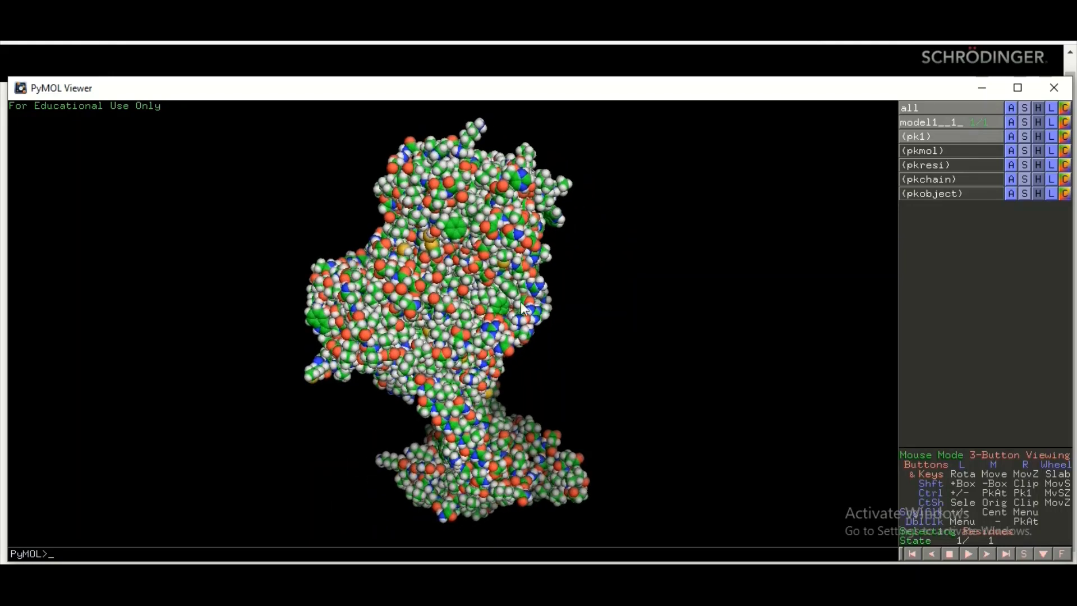
pyautogui.moveTo(473, 360); pyautogui.dragTo(467, 373)
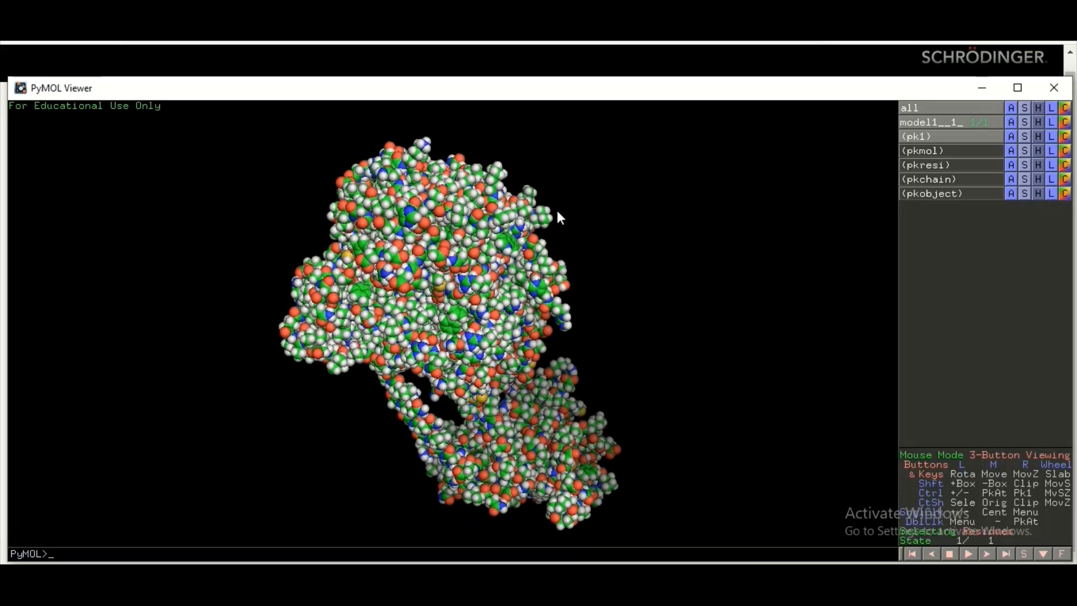
pyautogui.moveTo(503, 337); pyautogui.dragTo(483, 324)
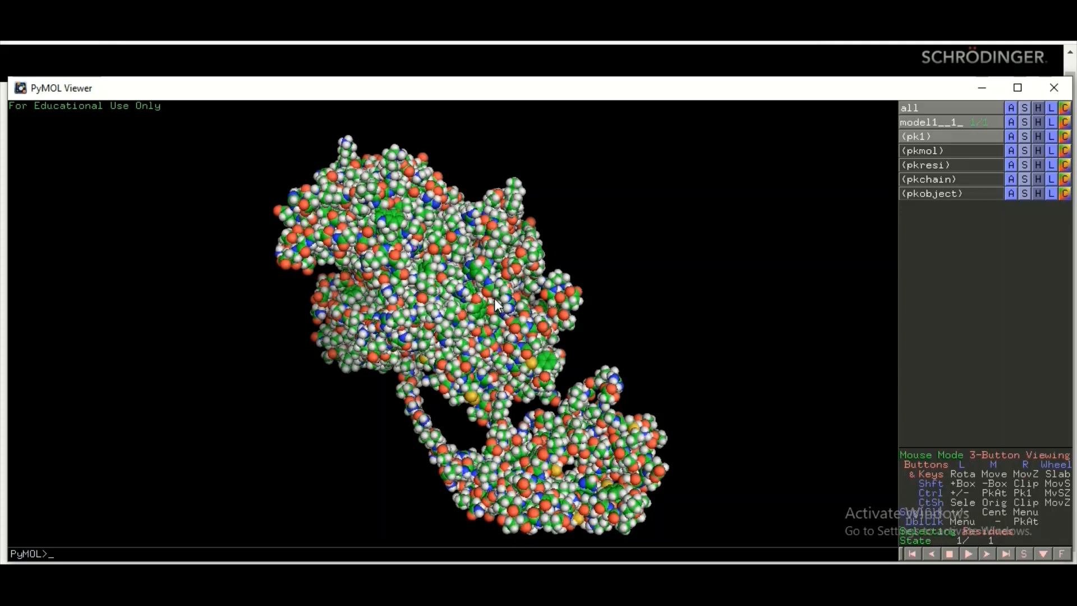
pyautogui.click(1027, 123)
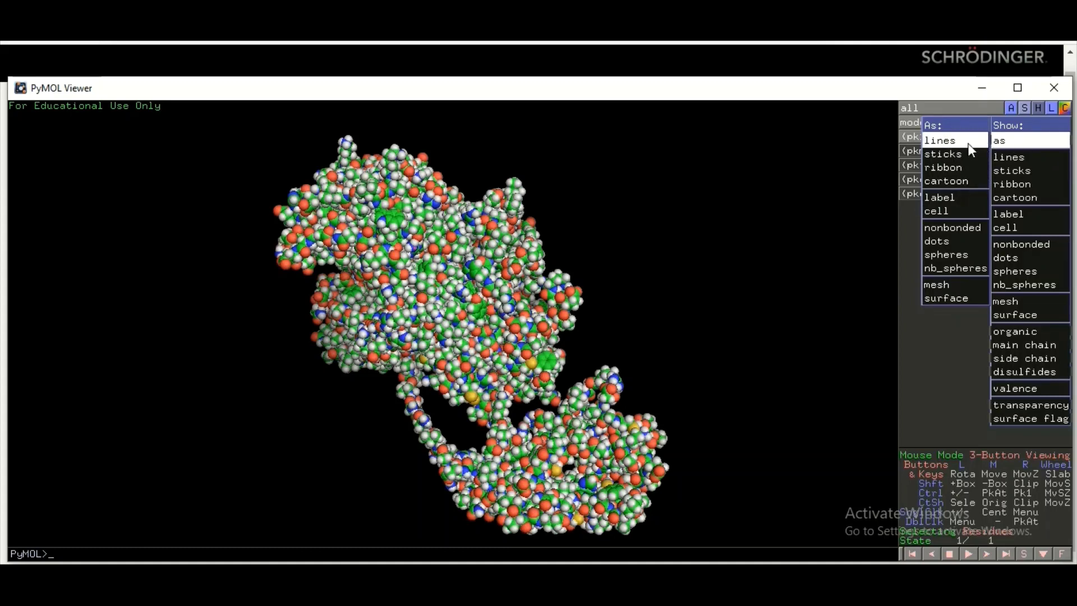
# Display model1 as an element-coloured molecular surface and rotate it to view different sides.
pyautogui.click(938, 299)
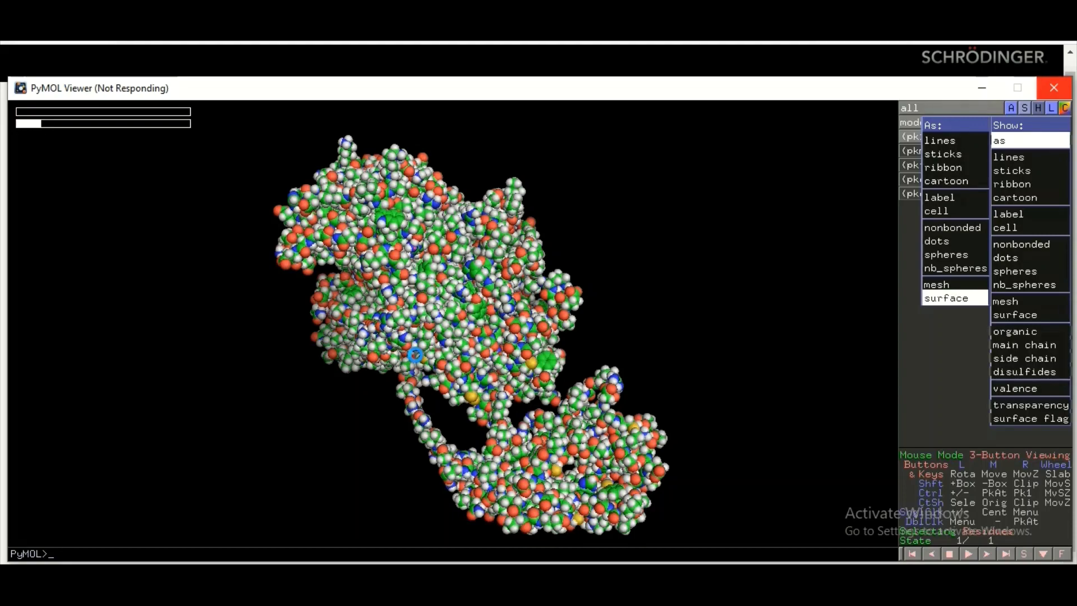
pyautogui.moveTo(510, 322); pyautogui.dragTo(399, 294)
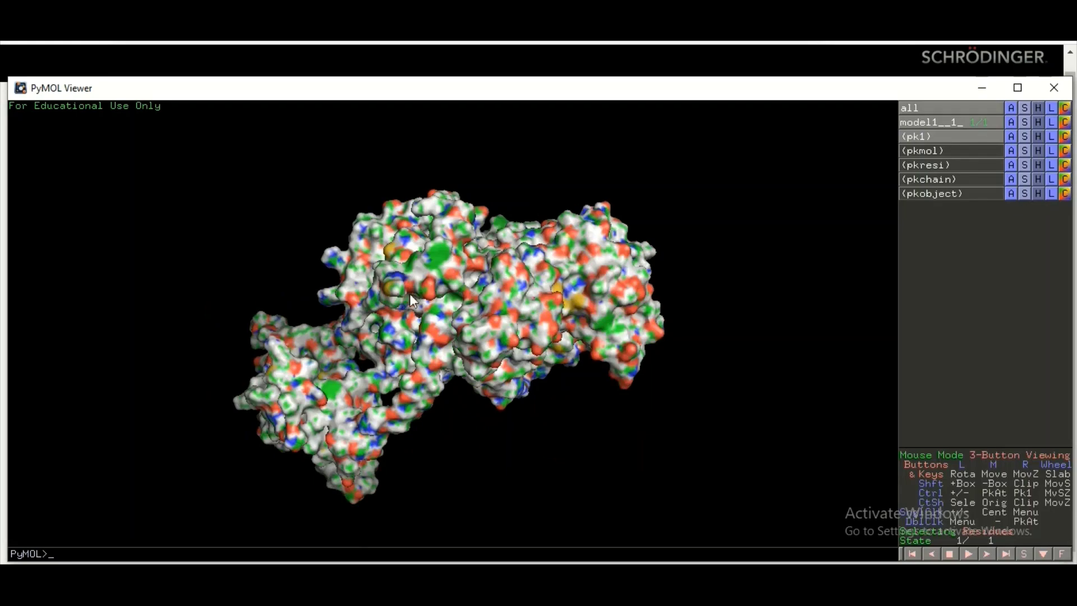
pyautogui.moveTo(529, 261); pyautogui.dragTo(514, 386)
pyautogui.moveTo(420, 270)
pyautogui.mouseDown()
pyautogui.moveTo(460, 345)
pyautogui.moveTo(498, 358)
pyautogui.moveTo(402, 352)
pyautogui.moveTo(378, 322)
pyautogui.moveTo(376, 297)
pyautogui.moveTo(428, 267)
pyautogui.mouseUp()
pyautogui.moveTo(422, 379); pyautogui.dragTo(397, 299)
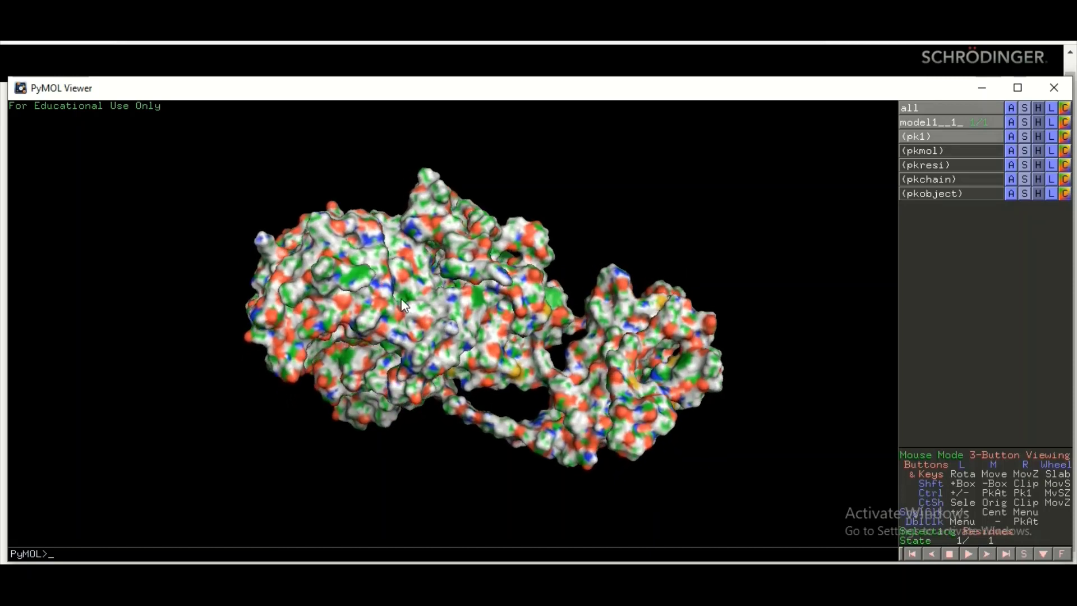
pyautogui.moveTo(492, 347); pyautogui.dragTo(474, 355)
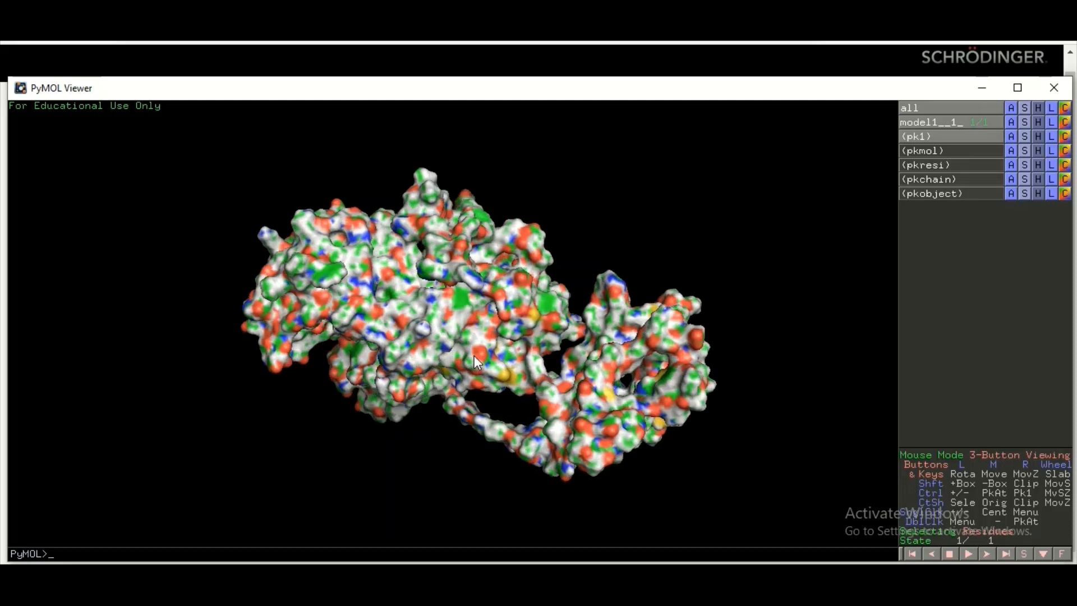